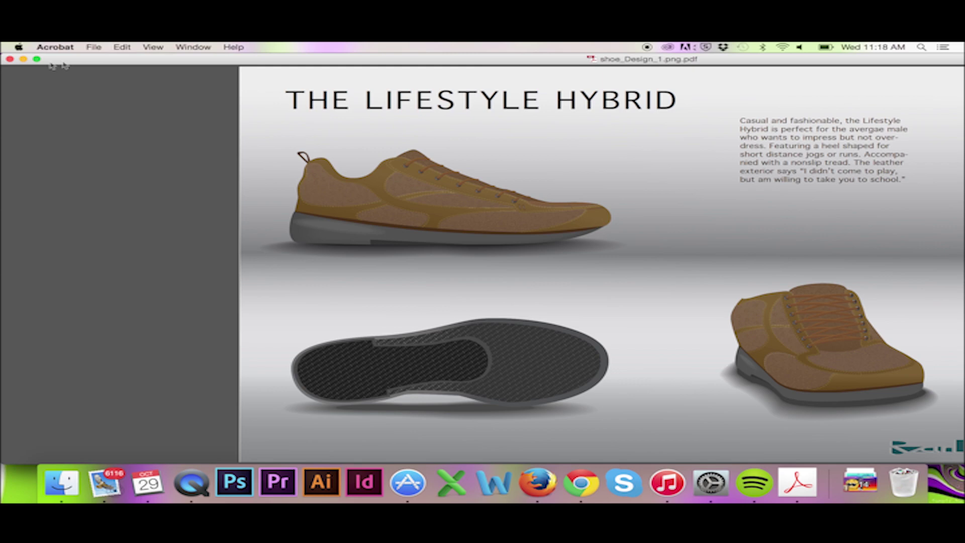
# Maximize the Acrobat window and launch Illustrator to open shoe_Design_1.png.ai
pyautogui.click(37, 60)
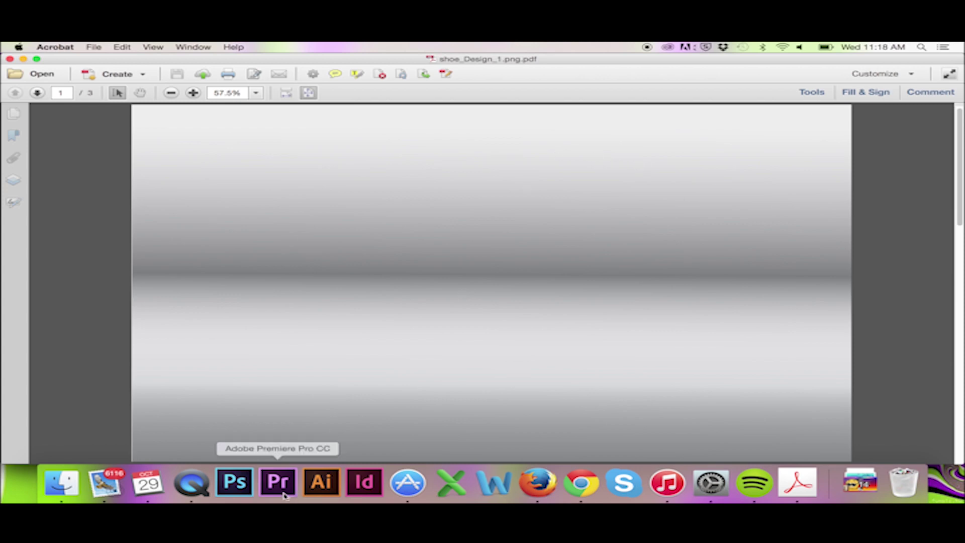
pyautogui.click(322, 490)
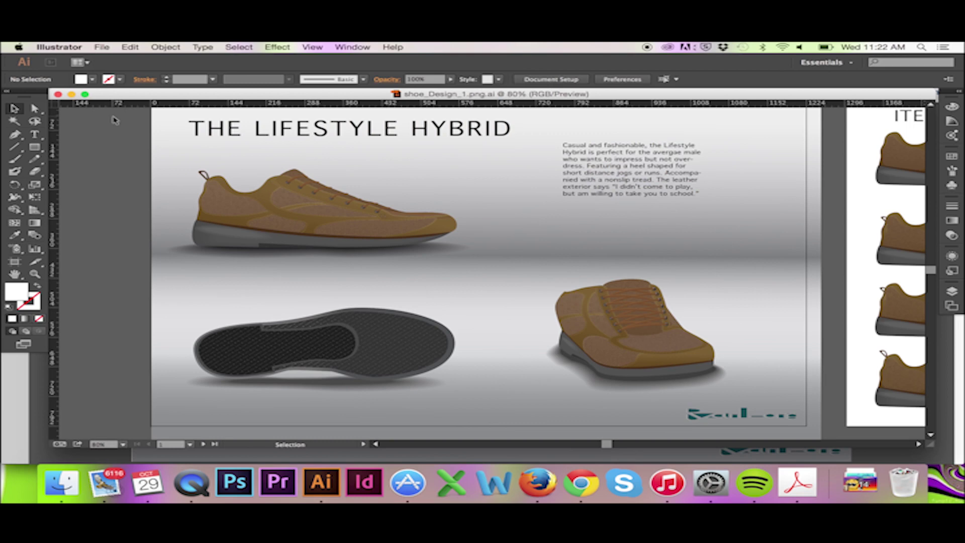
# Select all artwork on the Lifestyle Hybrid artboard and rasterize it at Medium (150 ppi)
pyautogui.moveTo(115, 119); pyautogui.dragTo(814, 424)
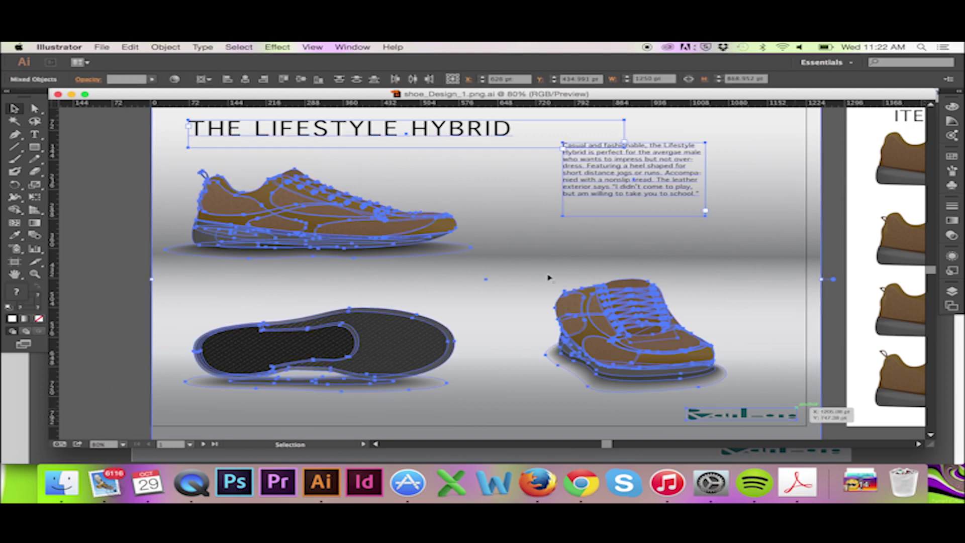
pyautogui.click(164, 46)
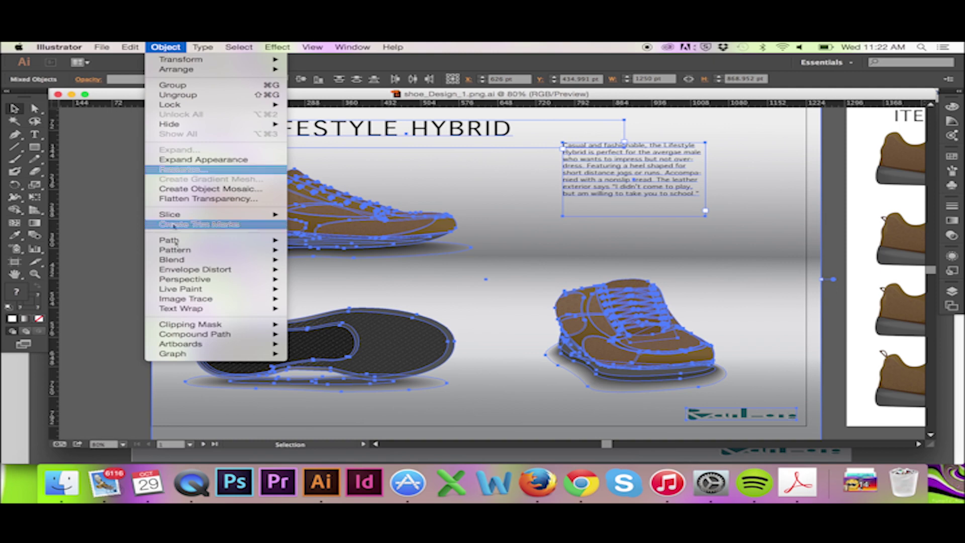
pyautogui.click(195, 173)
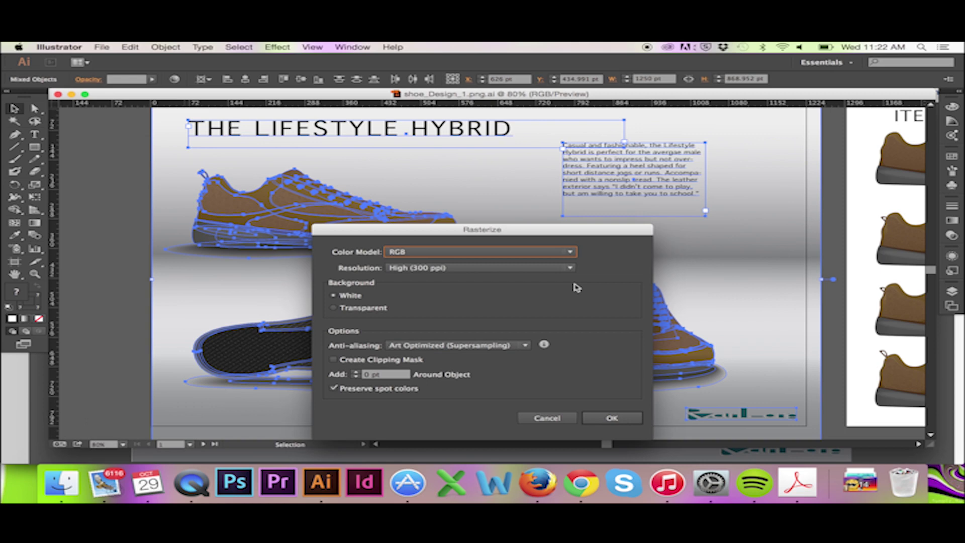
pyautogui.click(570, 270)
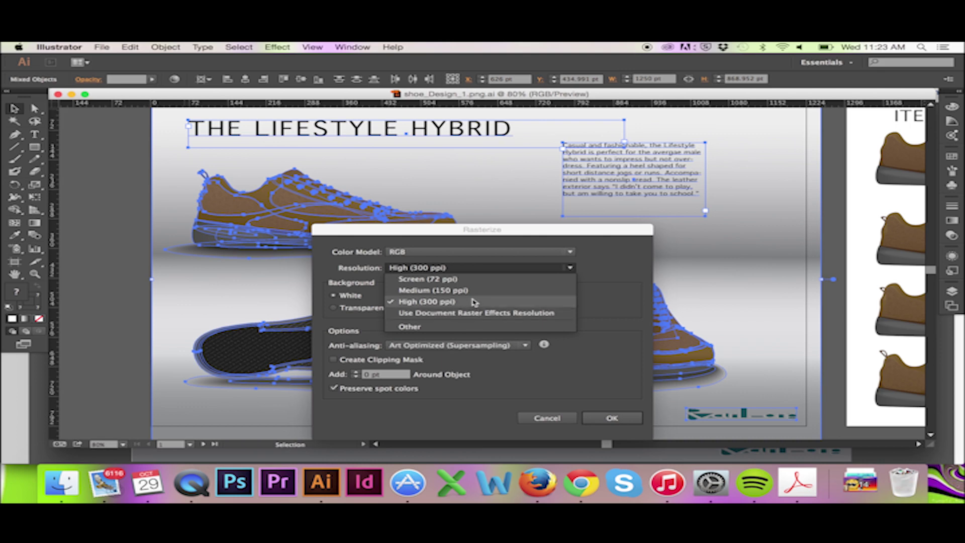
pyautogui.click(472, 291)
pyautogui.click(613, 418)
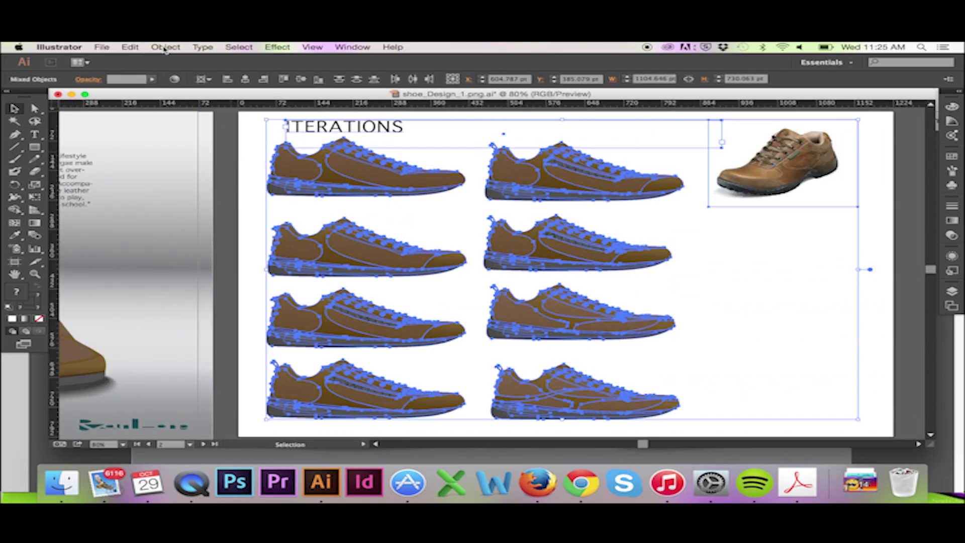
# Rasterize the ITERATIONS shoes
pyautogui.click(165, 47)
pyautogui.click(205, 170)
pyautogui.click(610, 416)
# Save the design as Adobe PDF named shoe_Design_1.png_raster.pdf rather than replacing the existing PDF
pyautogui.click(102, 47)
pyautogui.click(136, 161)
pyautogui.click(549, 344)
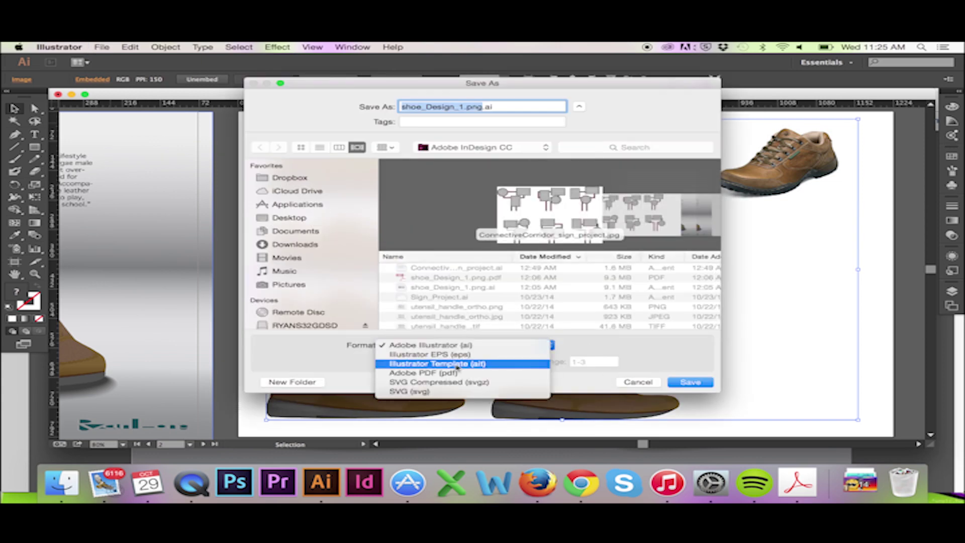
pyautogui.click(546, 375)
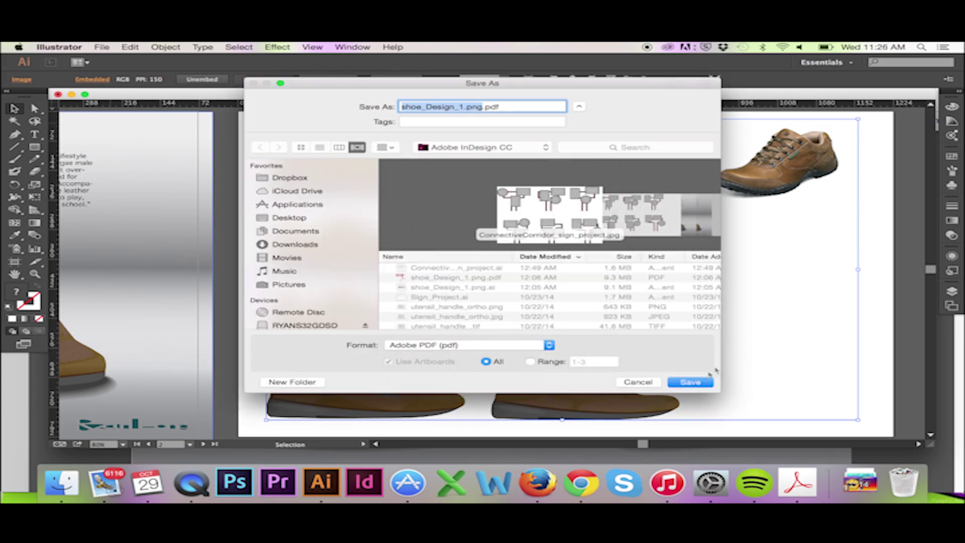
pyautogui.click(691, 381)
pyautogui.click(510, 149)
pyautogui.click(495, 106)
pyautogui.write('_raster')
pyautogui.click(701, 381)
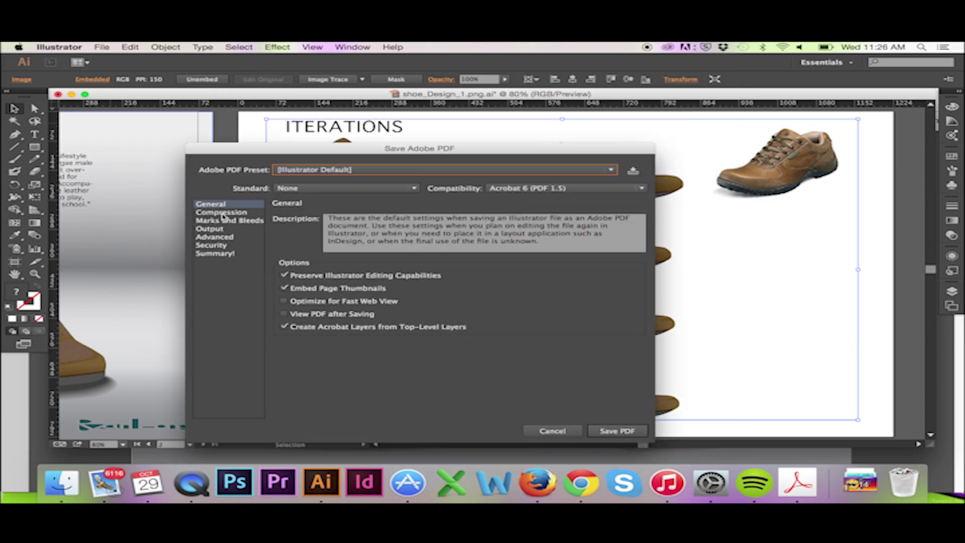
# Turn off Preserve Illustrator Editing Capabilities and finish saving the PDF
pyautogui.click(286, 276)
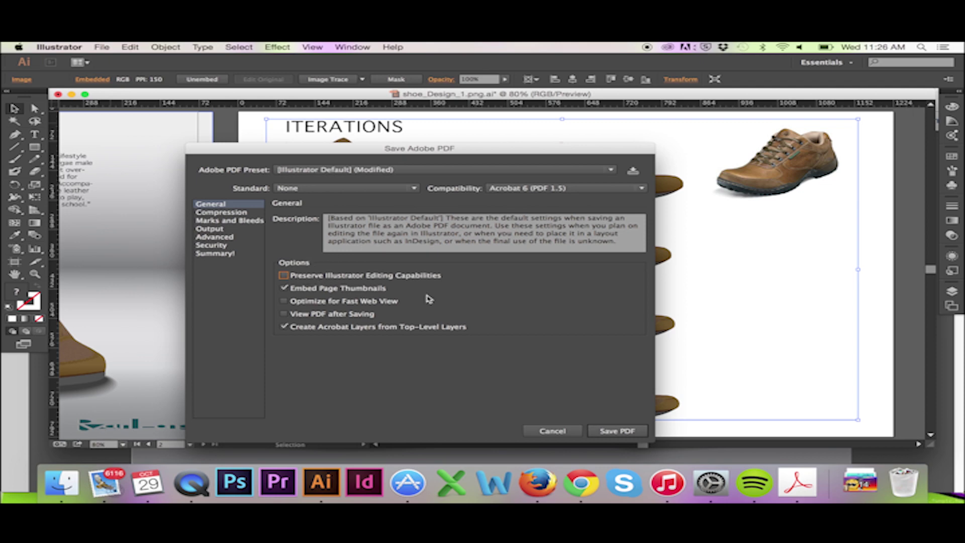
pyautogui.click(620, 432)
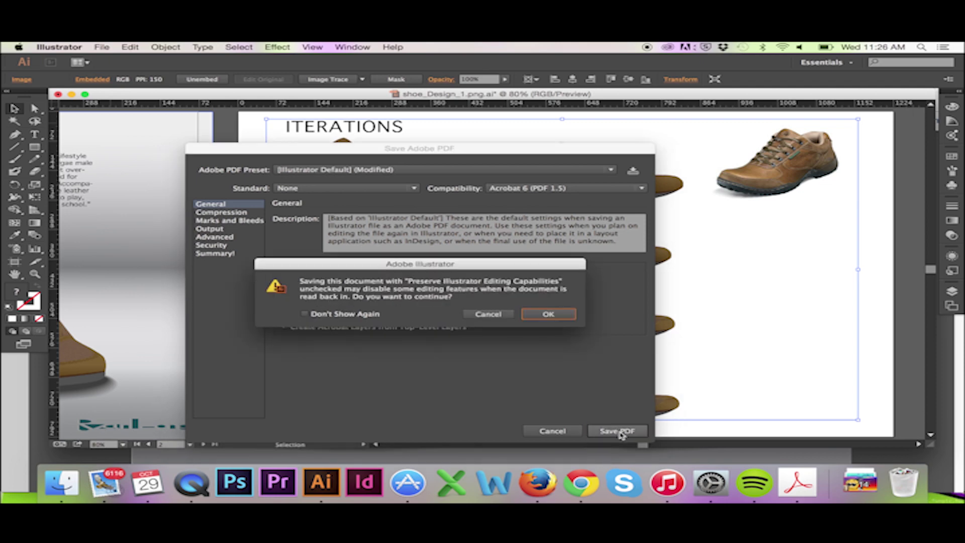
pyautogui.click(548, 315)
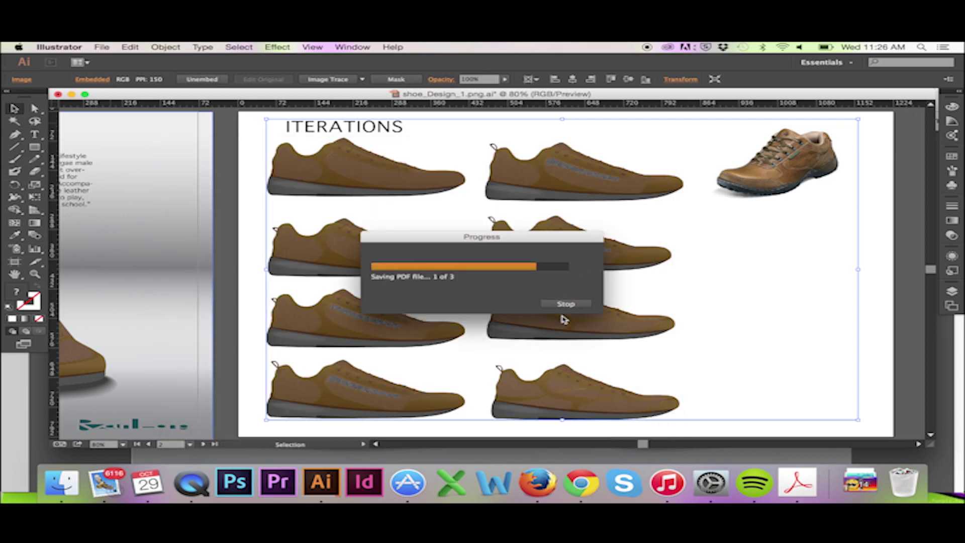
# Save shoe_Design_1.png_raster.pdf again through Save As
pyautogui.click(103, 48)
pyautogui.click(153, 134)
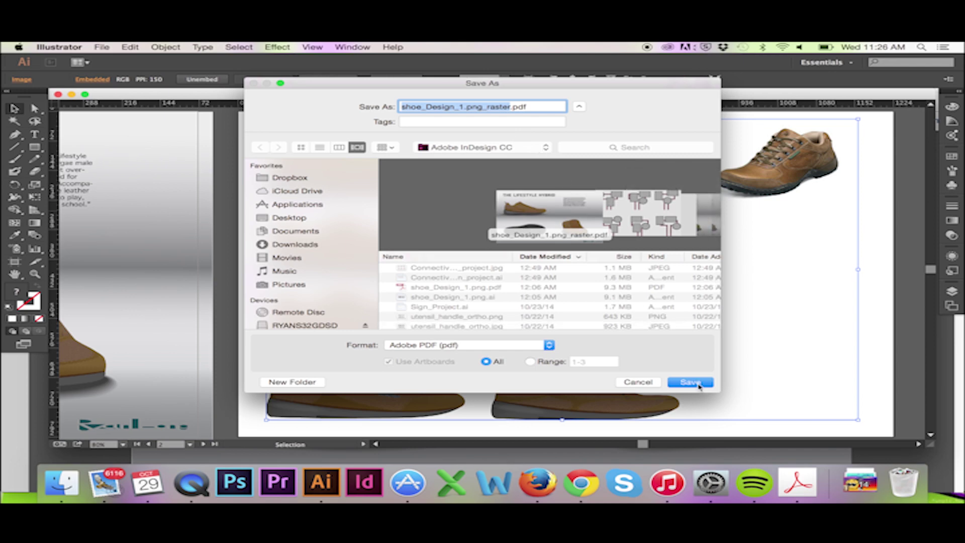
pyautogui.click(690, 382)
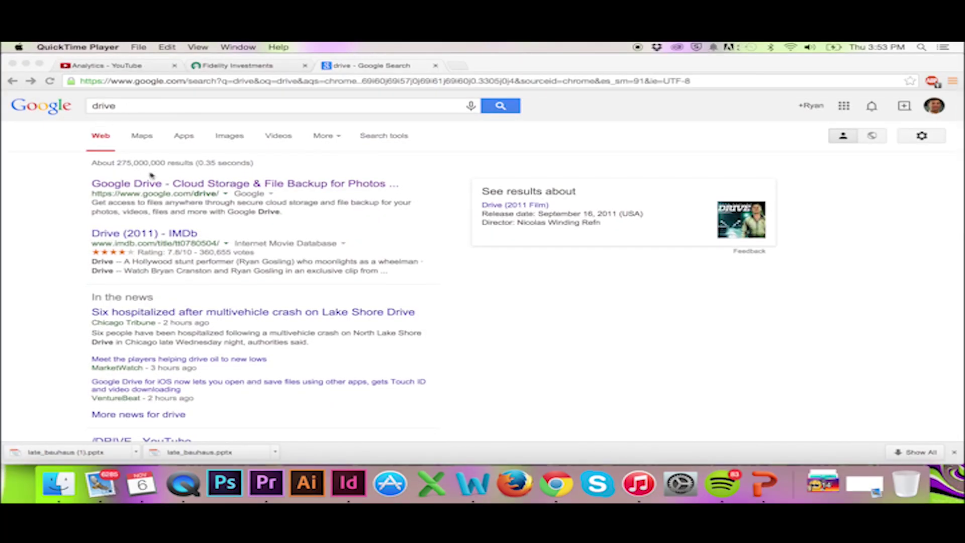
# Open the Google Drive page, then start a free personal OneDrive sign-up
pyautogui.click(207, 185)
pyautogui.click(207, 184)
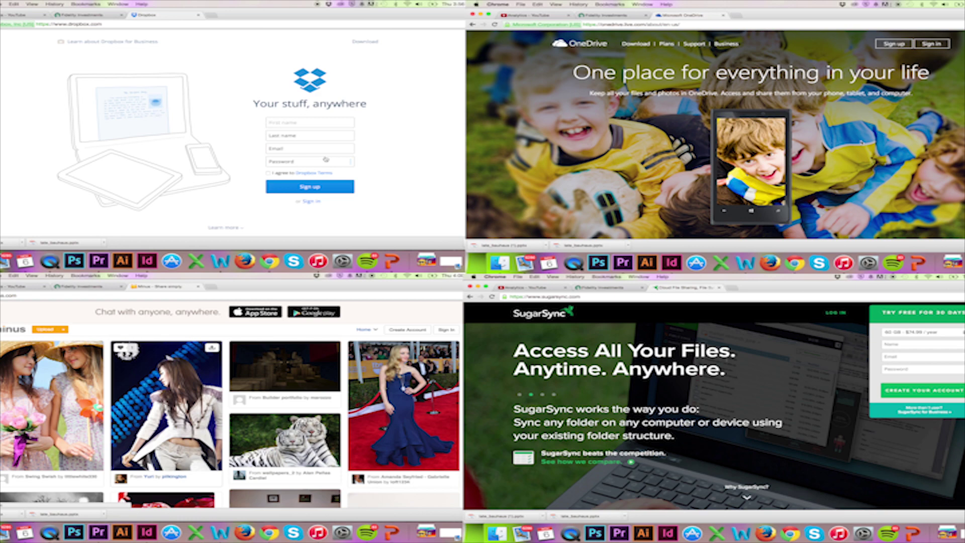
pyautogui.click(894, 44)
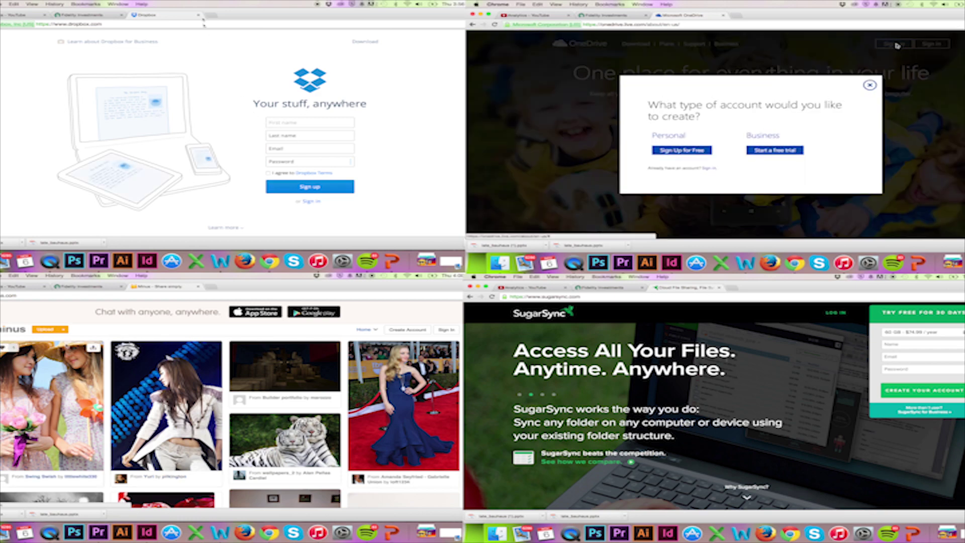
pyautogui.click(703, 153)
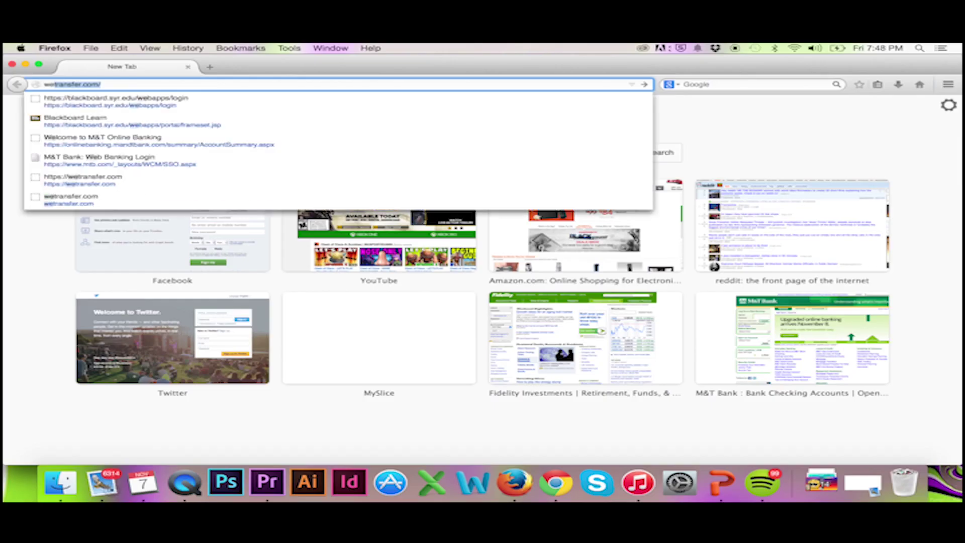
# Load wetransfer.com and type the sender's email address into the Your email field
pyautogui.press('Return')
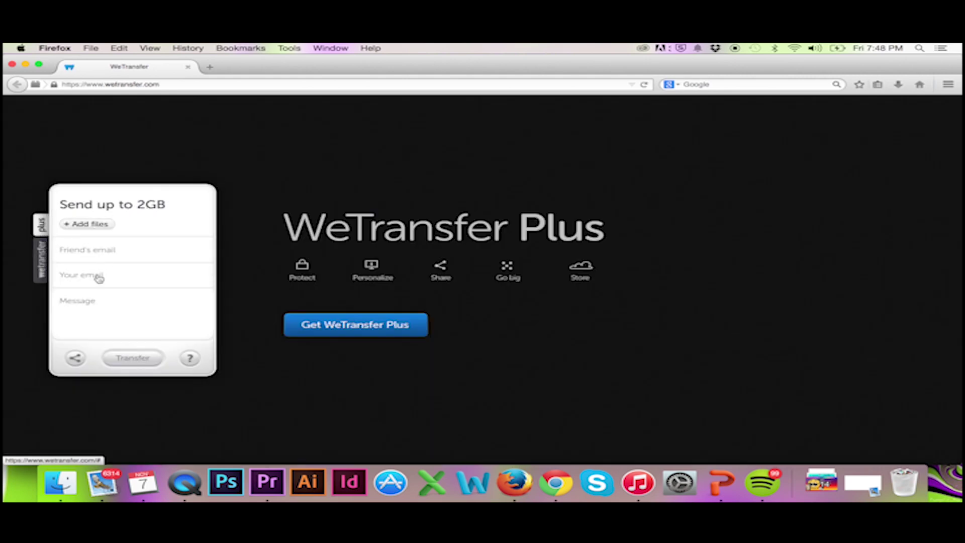
pyautogui.click(97, 275)
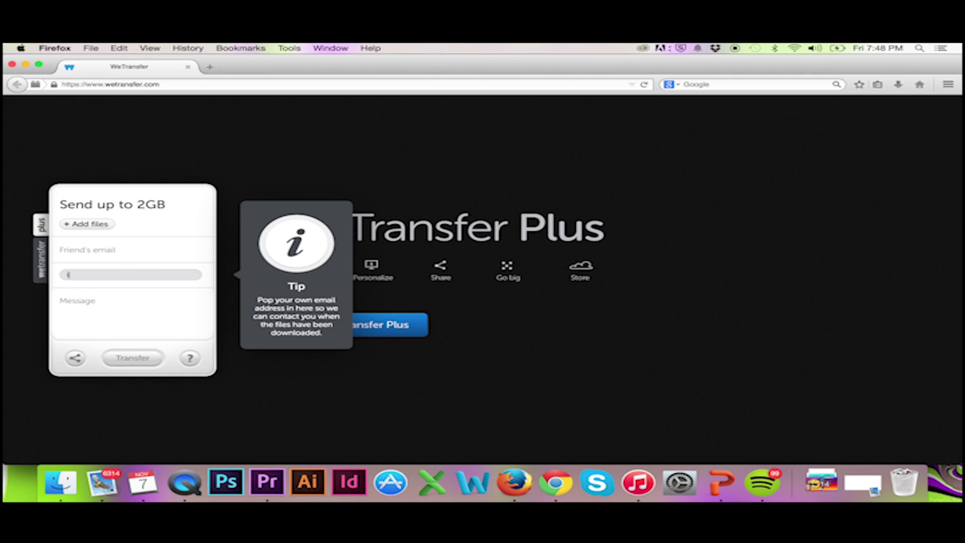
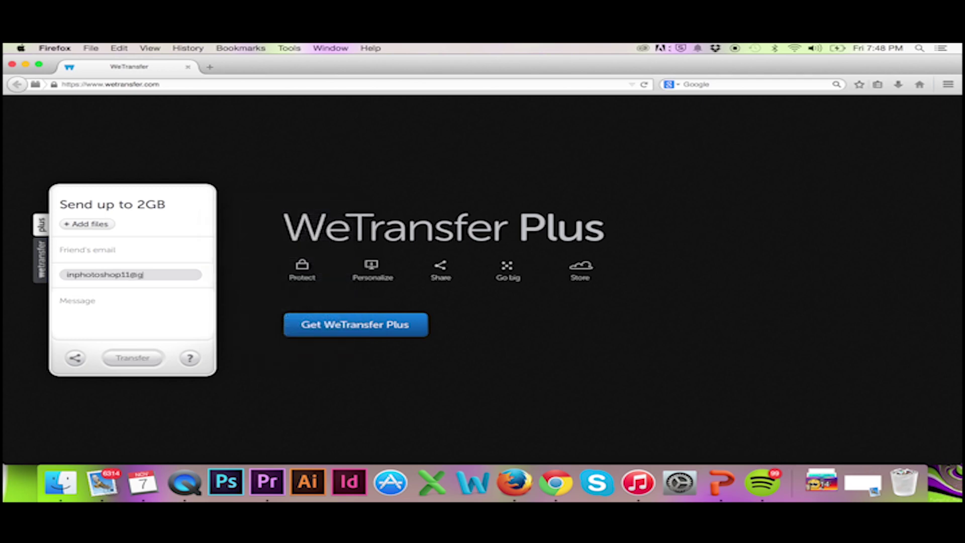